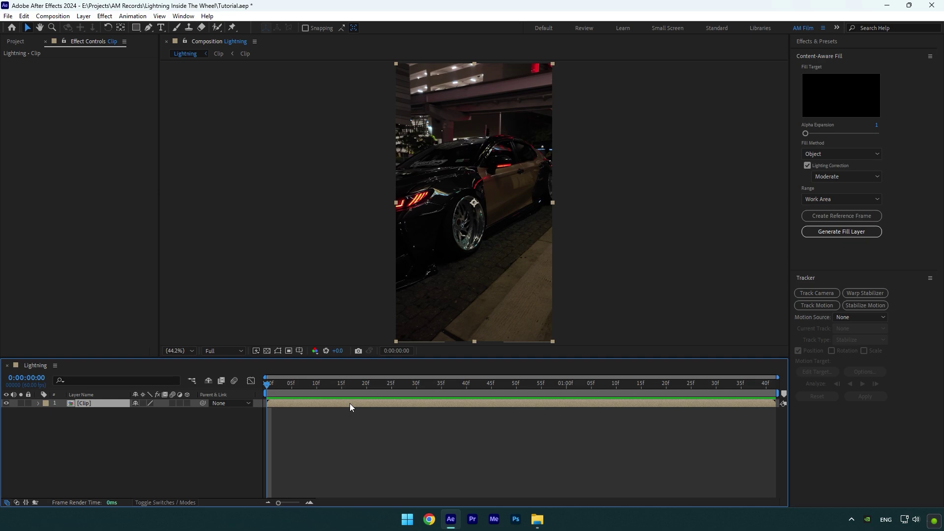
- Apply the Mocha AE effect to the Clip layer from the 'mo' effect search
{"action": "key", "text": "ctrl+space"}
{"action": "type", "text": "mo"}
{"action": "key", "text": "Return"}
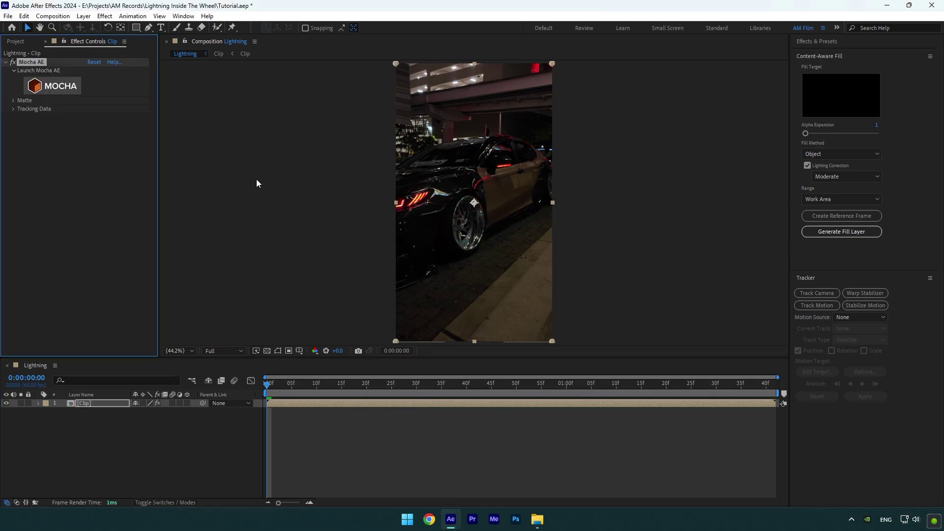
- Launch Mocha and draw an ellipse spline around the car's wheel rim
{"action": "left_click", "coordinate": [72, 90]}
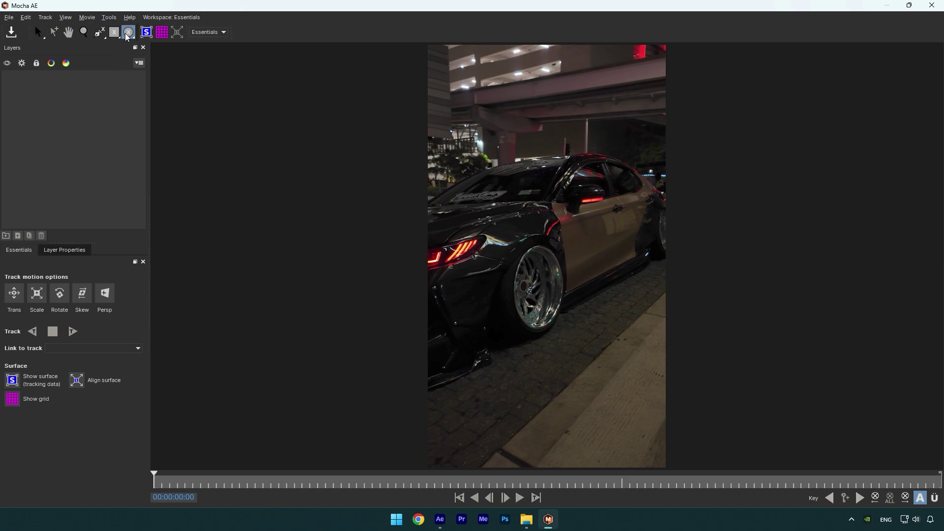
{"action": "scroll", "coordinate": [569, 330], "scroll_direction": "up", "scroll_amount": 4}
{"action": "left_click_drag", "start_coordinate": [431, 105], "coordinate": [580, 349]}
{"action": "scroll", "coordinate": [567, 222], "scroll_direction": "up", "scroll_amount": 1}
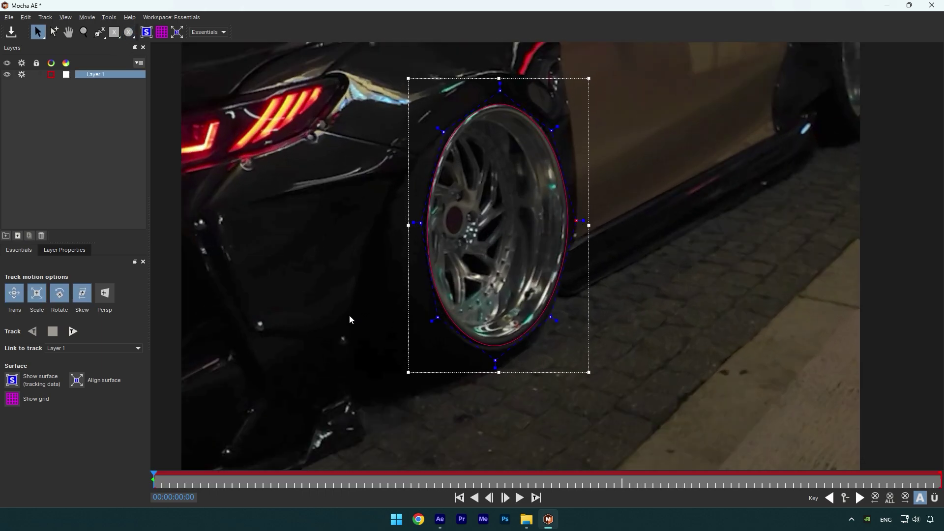
- Track the wheel shape forward, refining its left and bottom edges to the rim
{"action": "left_click", "coordinate": [81, 331]}
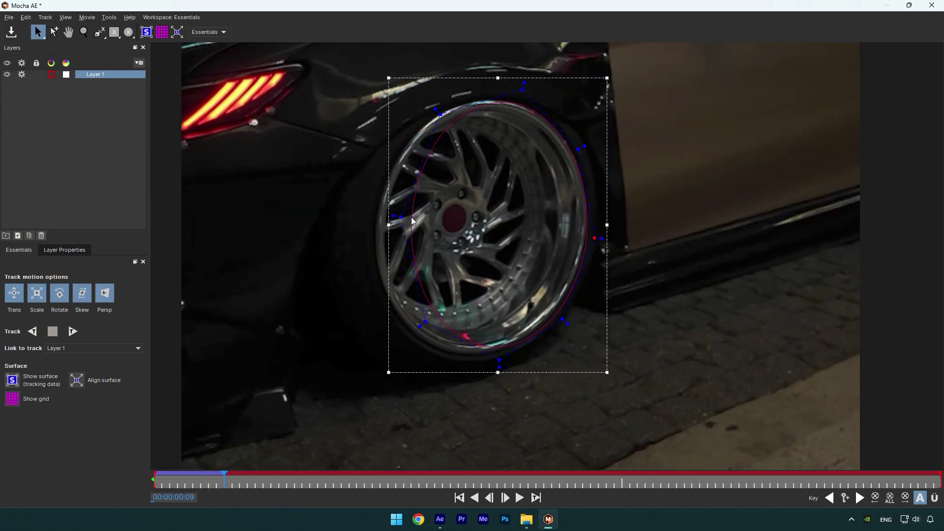
{"action": "left_click_drag", "start_coordinate": [408, 222], "coordinate": [356, 213]}
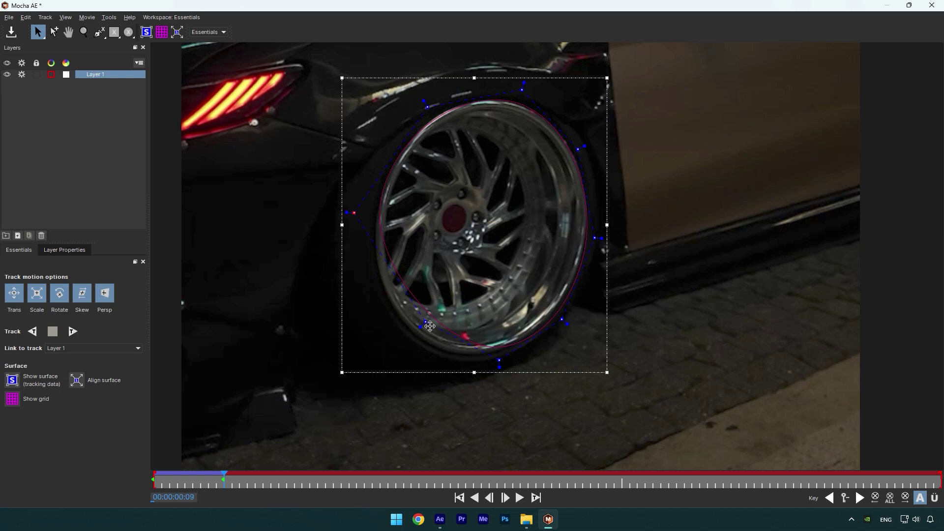
{"action": "left_click_drag", "start_coordinate": [499, 364], "coordinate": [473, 370]}
{"action": "left_click", "coordinate": [73, 332]}
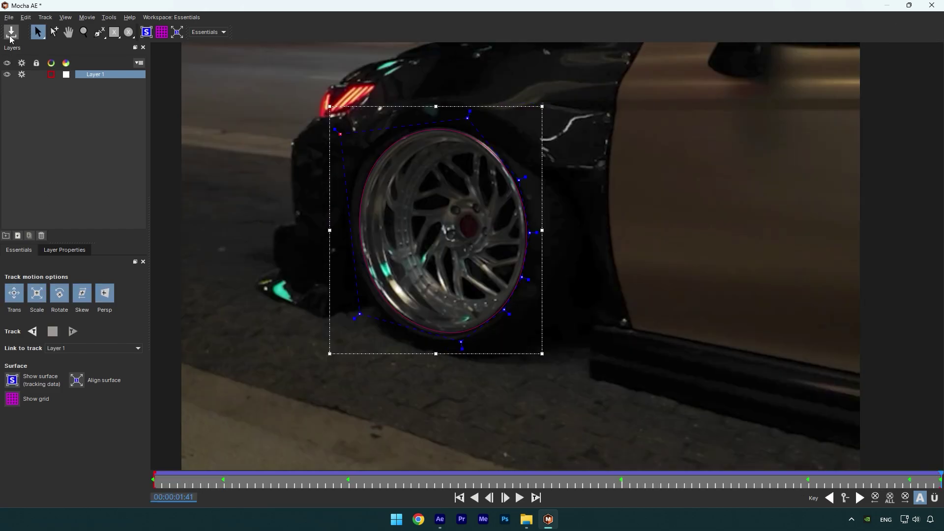
- Back in After Effects, create AE masks from the Mocha track and invert the wheel mask
{"action": "left_click", "coordinate": [932, 4]}
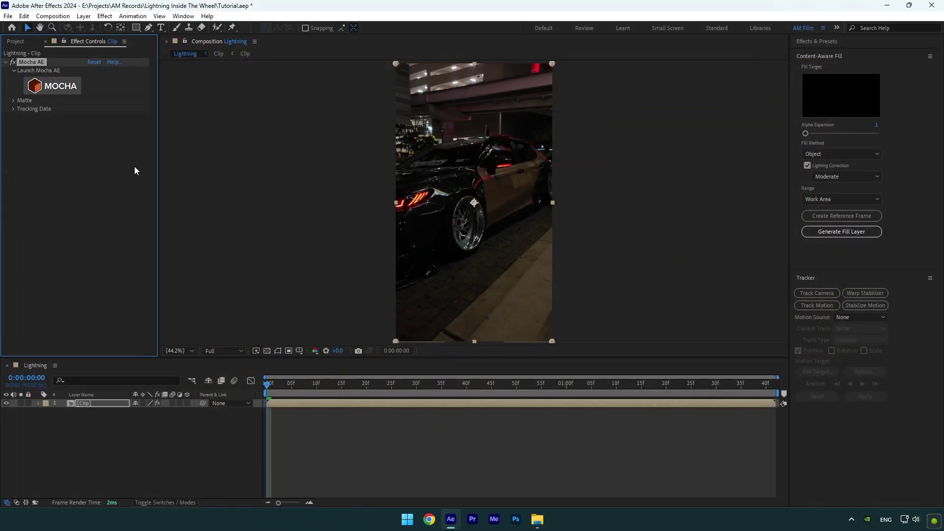
{"action": "left_click", "coordinate": [14, 100]}
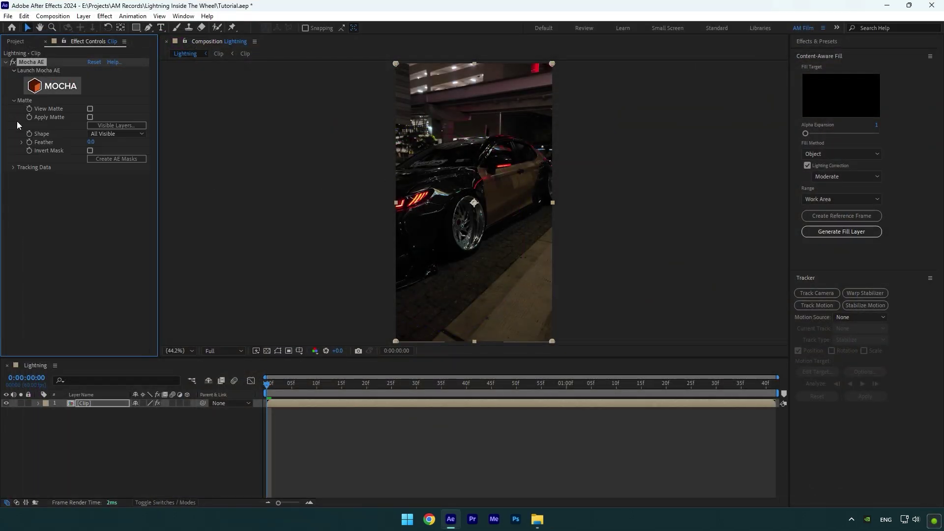
{"action": "left_click", "coordinate": [117, 159]}
{"action": "key", "text": "m"}
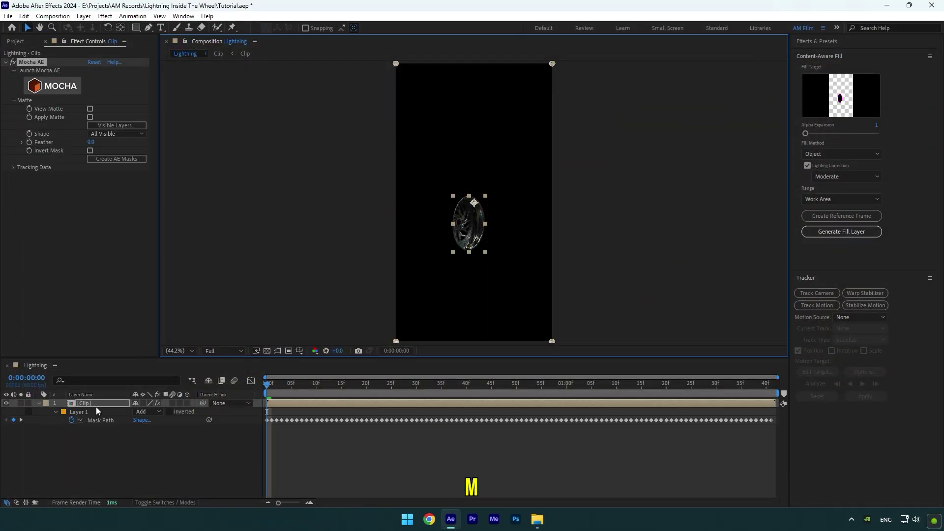
{"action": "left_click", "coordinate": [170, 412]}
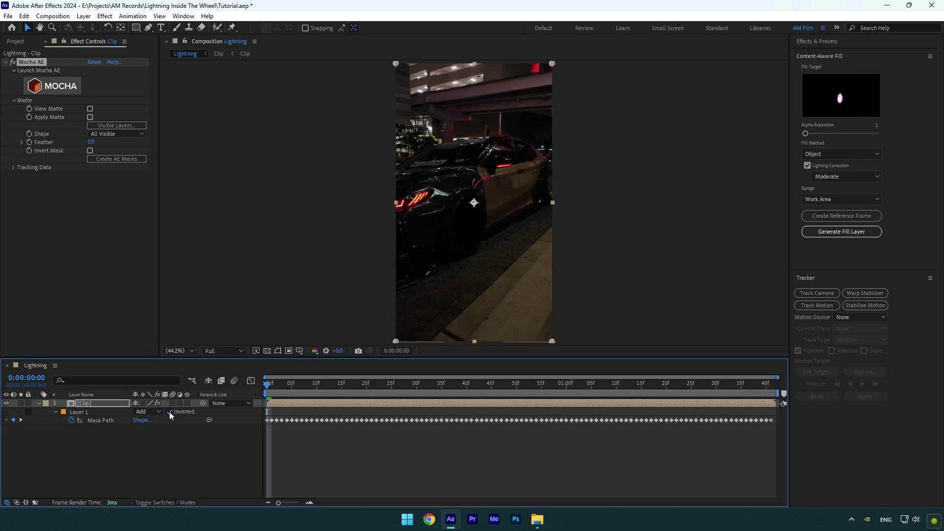
- Duplicate the Clip layer and strip the mask and Mocha AE from the lower copy
{"action": "left_click", "coordinate": [89, 403]}
{"action": "key", "text": "ctrl+d"}
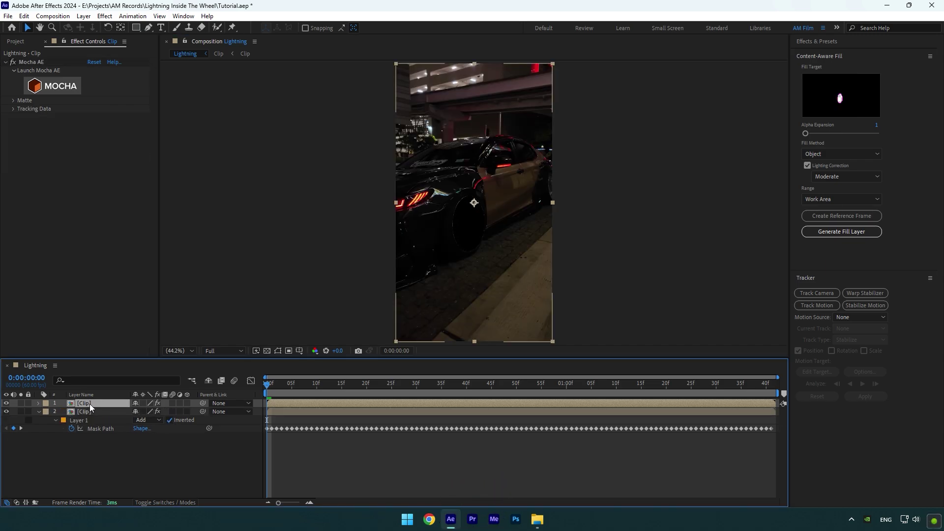
{"action": "left_click", "coordinate": [88, 412]}
{"action": "left_click", "coordinate": [84, 419]}
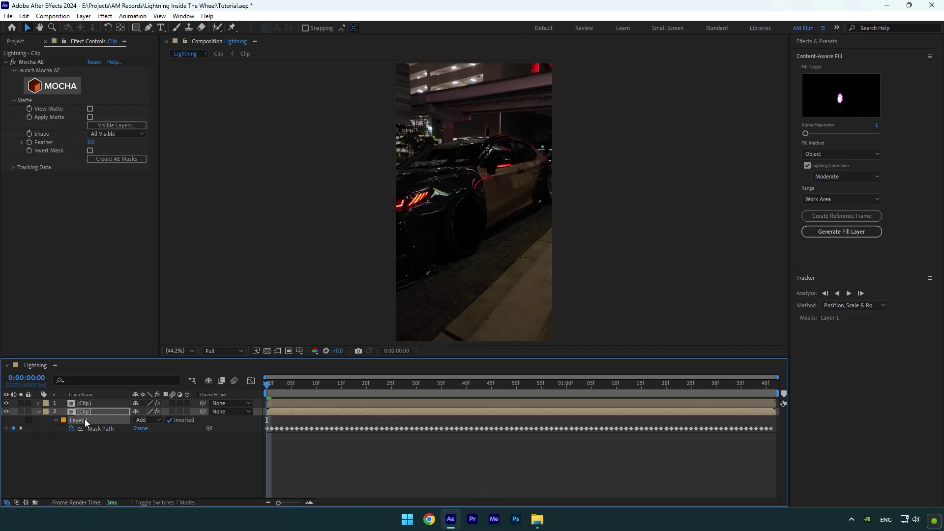
{"action": "key", "text": "Delete"}
{"action": "left_click", "coordinate": [35, 65]}
{"action": "key", "text": "Delete"}
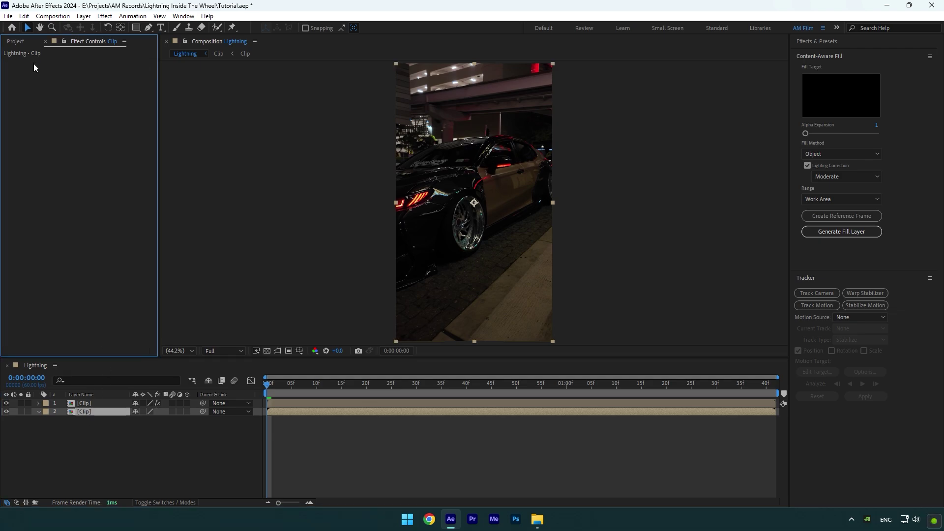
- Rename the top layer to 'Mask'
{"action": "left_click", "coordinate": [97, 404]}
{"action": "right_click", "coordinate": [95, 404]}
{"action": "left_click", "coordinate": [120, 377]}
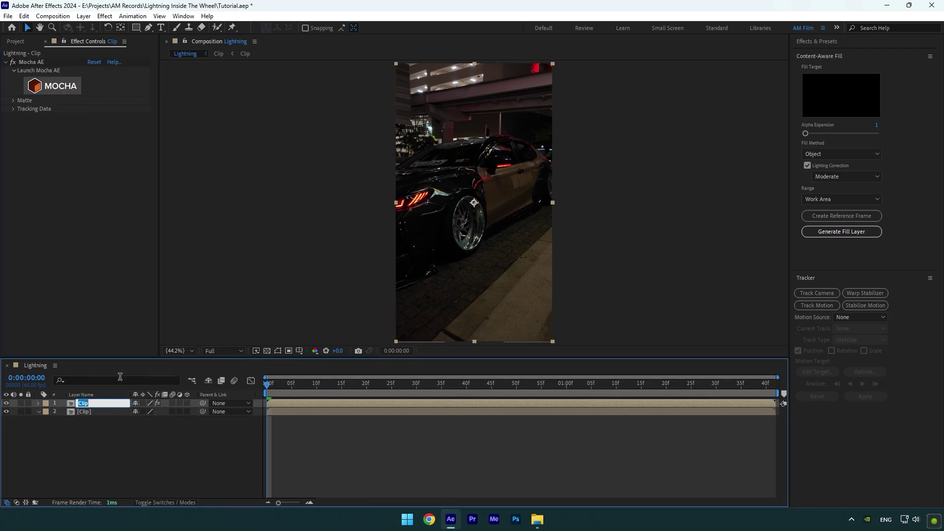
{"action": "type", "text": "Mask"}
{"action": "key", "text": "Return"}
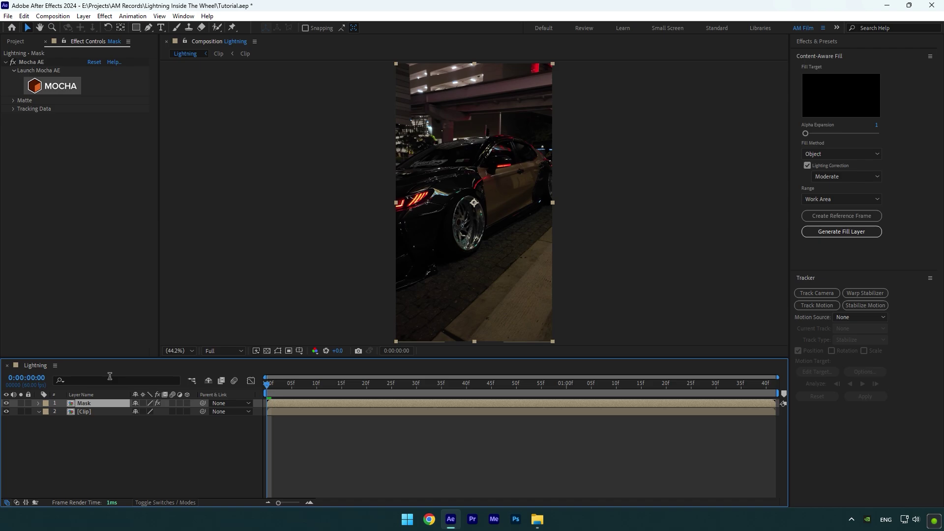
- Import Energy.mov from the Green Screens > Energy folder and place it beneath the Mask layer
{"action": "left_click_drag", "start_coordinate": [268, 384], "coordinate": [456, 393]}
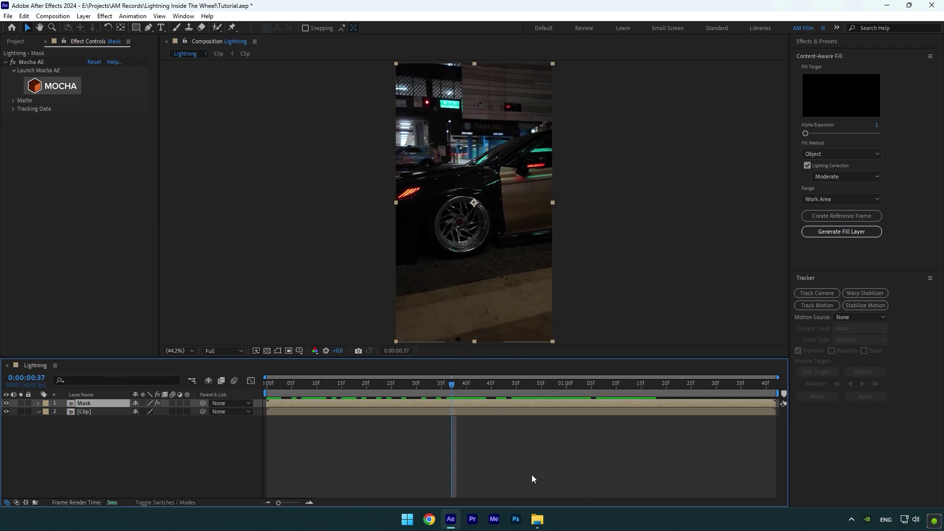
{"action": "left_click", "coordinate": [541, 524]}
{"action": "double_click", "coordinate": [271, 166]}
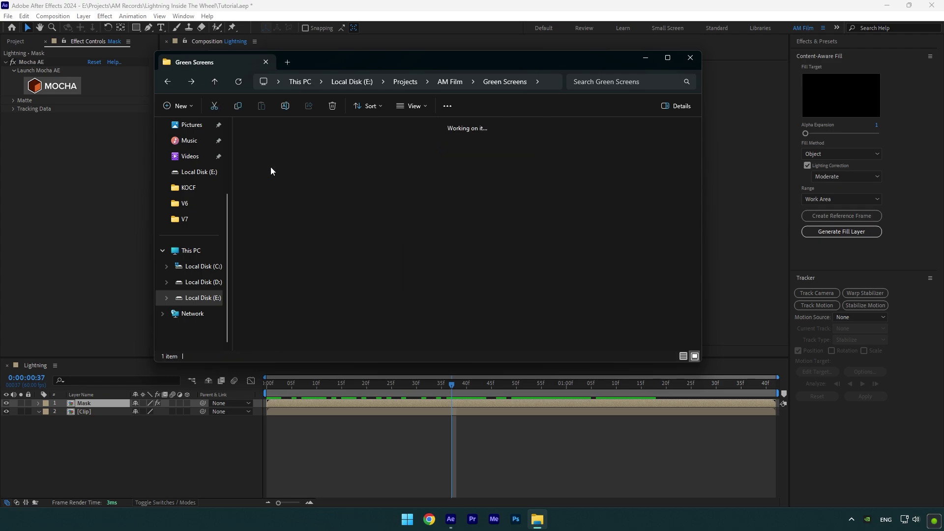
{"action": "left_click", "coordinate": [272, 160]}
{"action": "left_click_drag", "start_coordinate": [272, 160], "coordinate": [135, 453]}
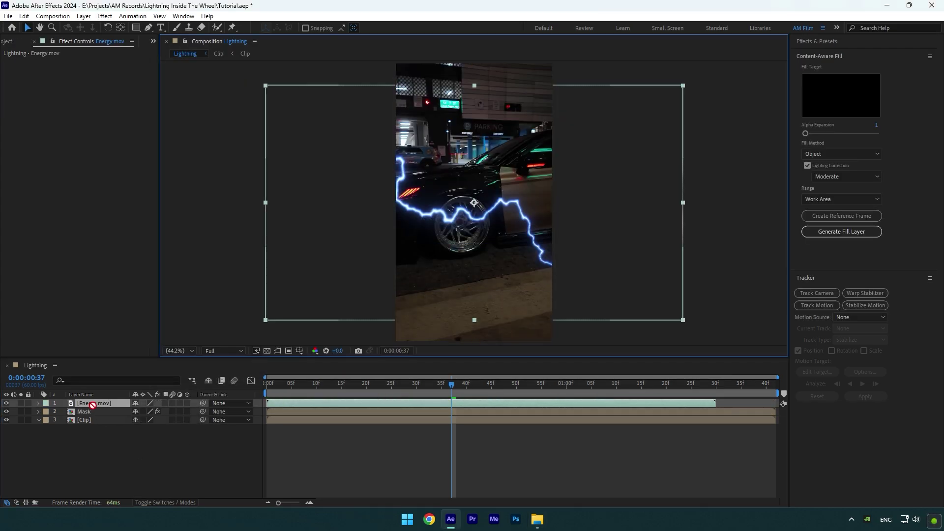
{"action": "left_click_drag", "start_coordinate": [85, 404], "coordinate": [90, 415]}
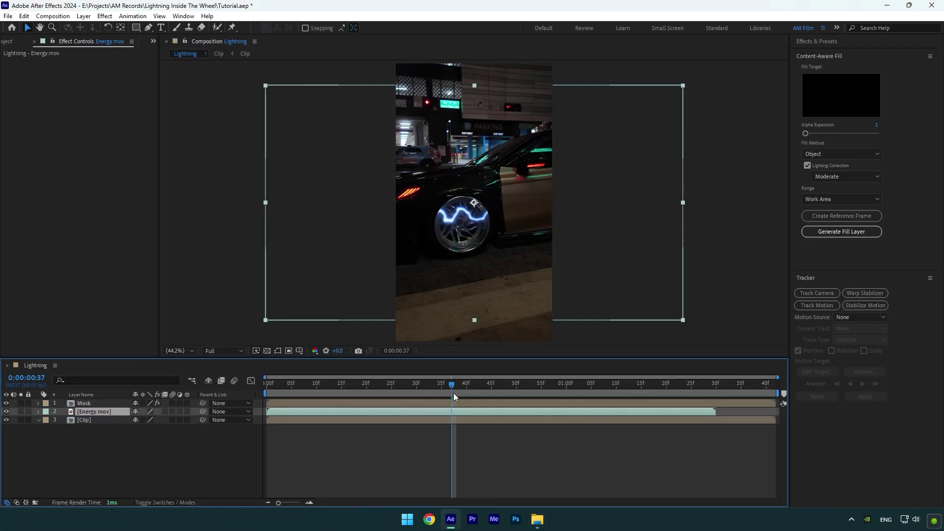
- Preview the lightning inside the wheel from the start
{"action": "left_click_drag", "start_coordinate": [452, 388], "coordinate": [268, 388]}
{"action": "key", "text": "space"}
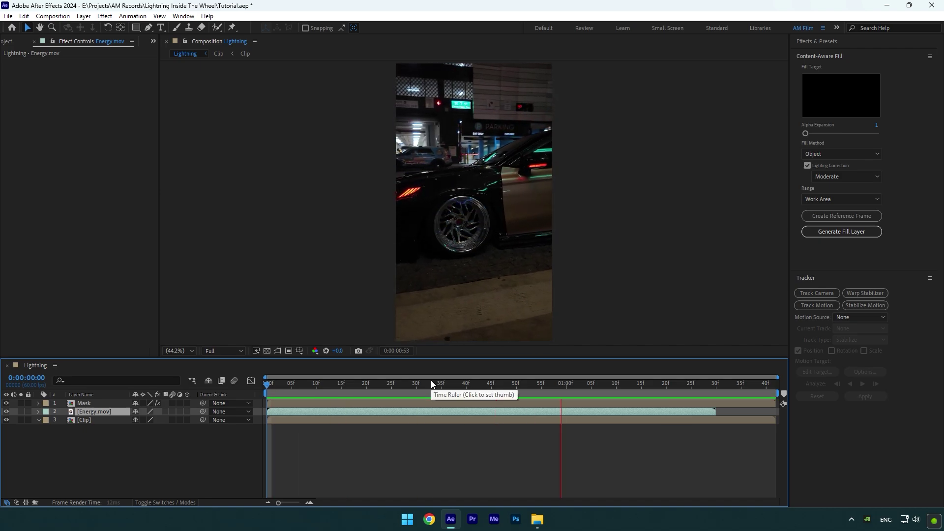
{"action": "key", "text": "space"}
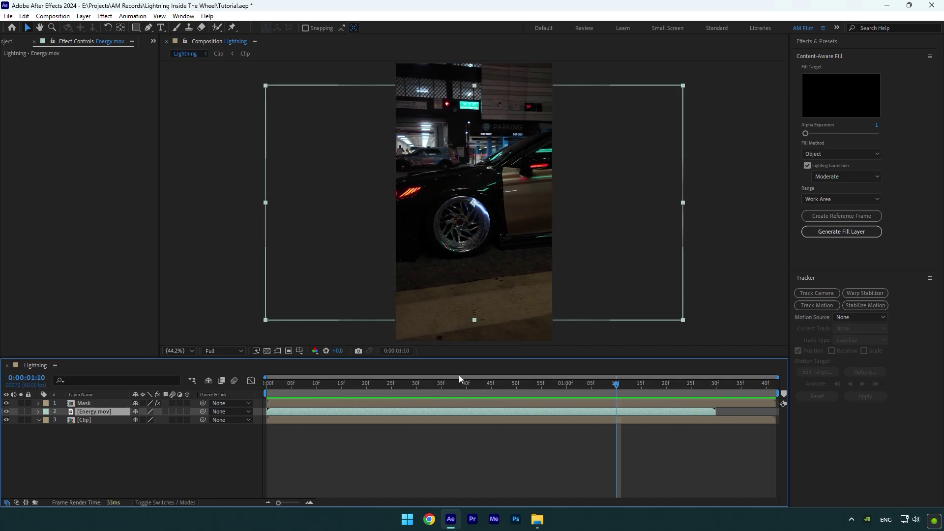
- Scale the Energy lightning to 47%, center it on the wheel, and preview
{"action": "left_click_drag", "start_coordinate": [459, 383], "coordinate": [392, 383]}
{"action": "key", "text": "s"}
{"action": "left_click_drag", "start_coordinate": [156, 422], "coordinate": [125, 422]}
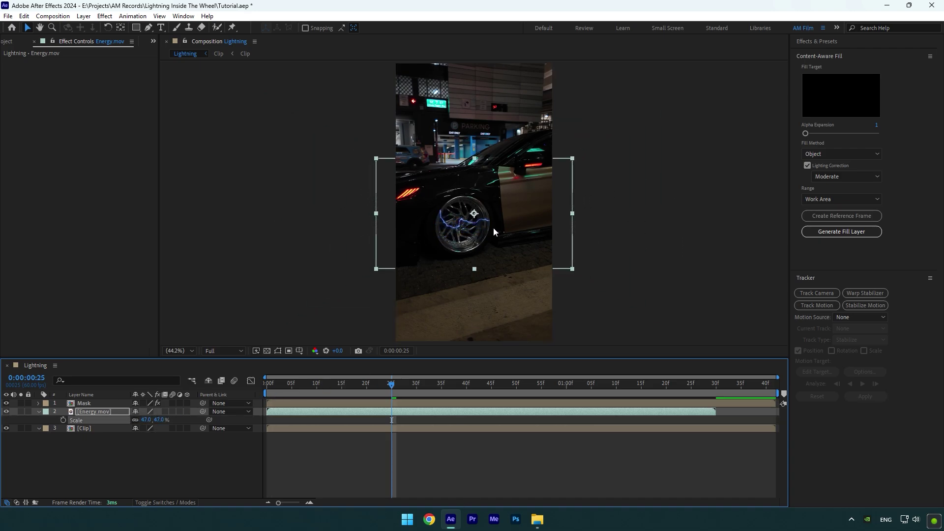
{"action": "left_click_drag", "start_coordinate": [494, 227], "coordinate": [491, 231]}
{"action": "key", "text": "Home"}
{"action": "key", "text": "space"}
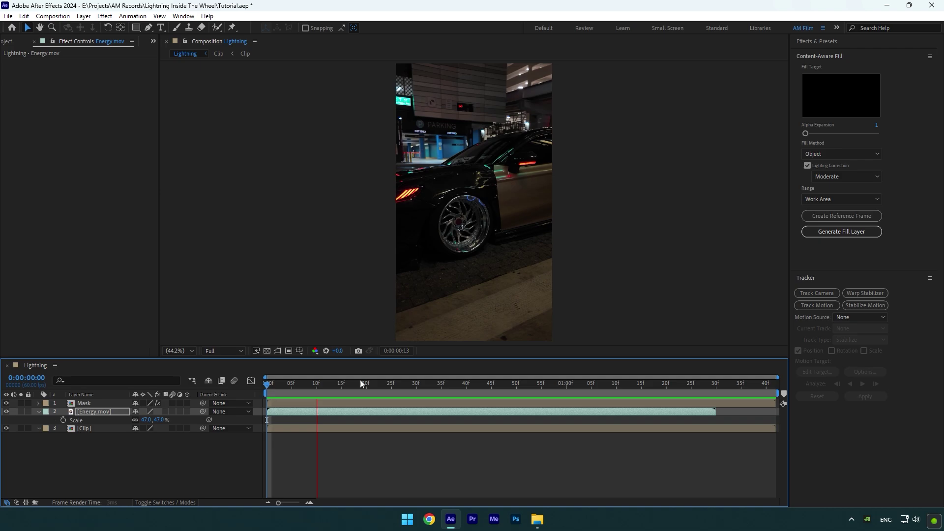
- Duplicate the lightning layer, flip the copy horizontally, and position it over the wheel
{"action": "left_click_drag", "start_coordinate": [373, 379], "coordinate": [353, 384]}
{"action": "key", "text": "ctrl+d"}
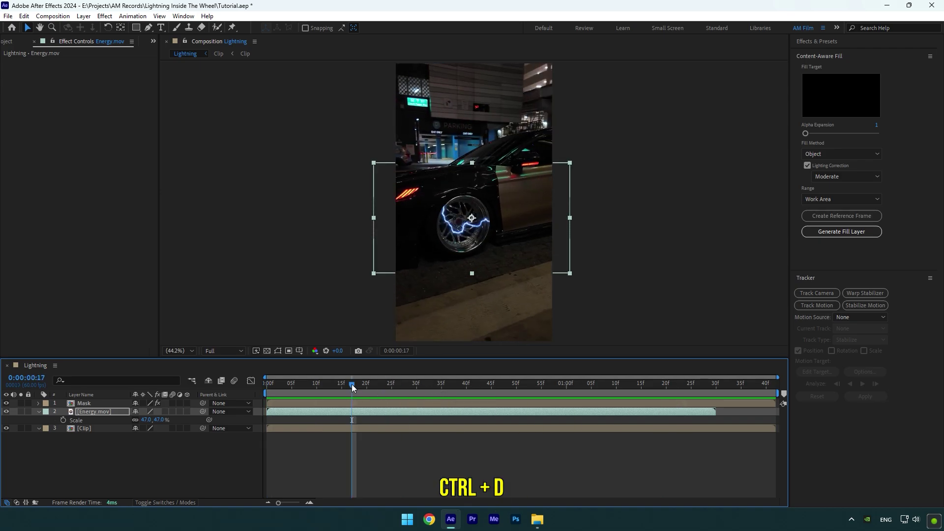
{"action": "left_click_drag", "start_coordinate": [480, 214], "coordinate": [482, 206]}
{"action": "right_click", "coordinate": [459, 219]}
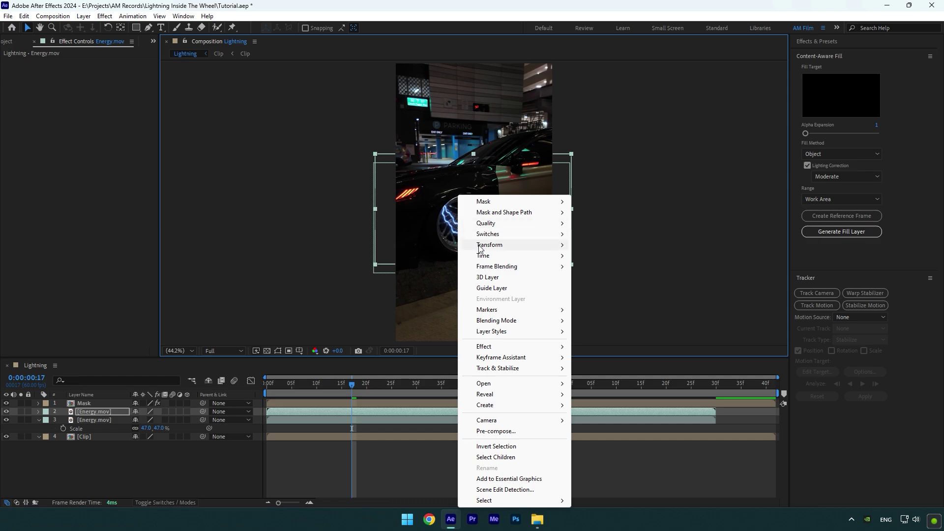
{"action": "mouse_move", "coordinate": [492, 246]}
{"action": "left_click", "coordinate": [610, 329]}
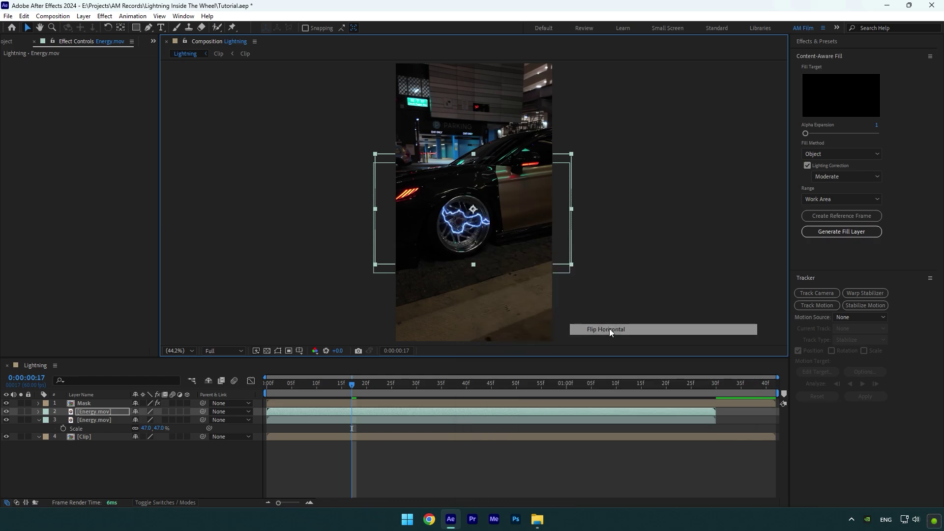
{"action": "left_click_drag", "start_coordinate": [460, 229], "coordinate": [474, 217]}
{"action": "key", "text": "space"}
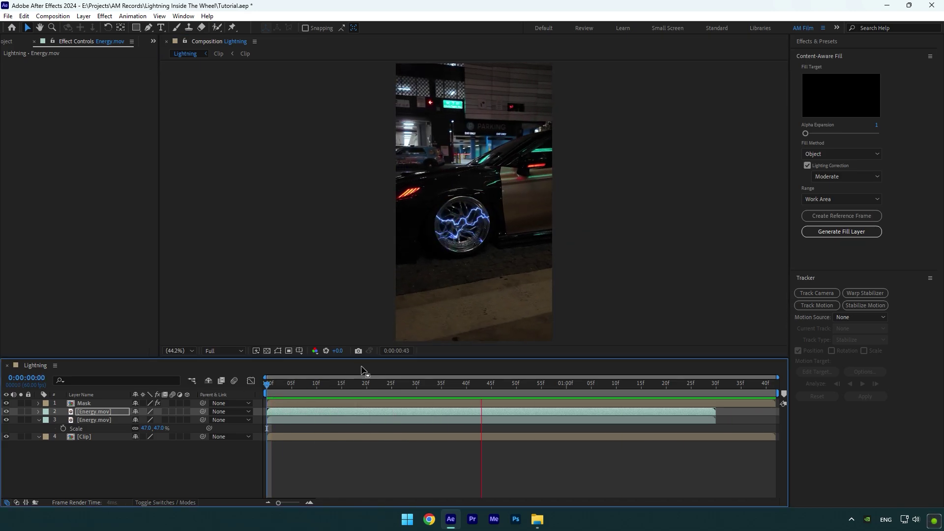
{"action": "key", "text": "space"}
- Apply Tint to the lightning copy with Map White To set to red
{"action": "key", "text": "ctrl+space"}
{"action": "type", "text": "tint"}
{"action": "key", "text": "Return"}
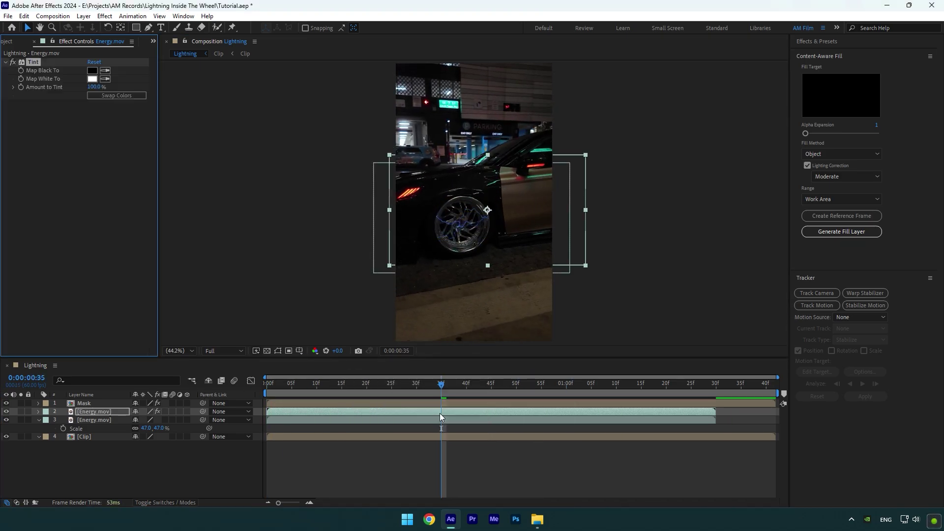
{"action": "left_click", "coordinate": [92, 79]}
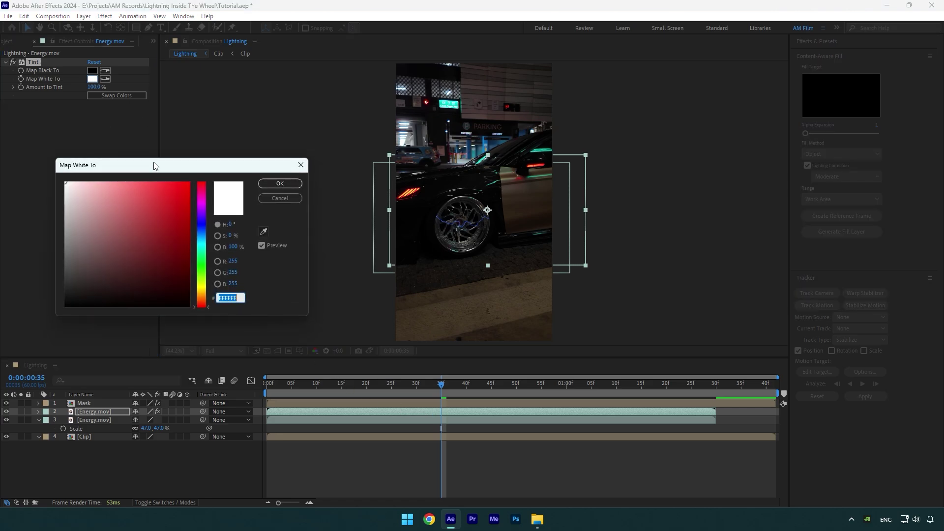
{"action": "left_click", "coordinate": [187, 185]}
{"action": "left_click", "coordinate": [284, 185]}
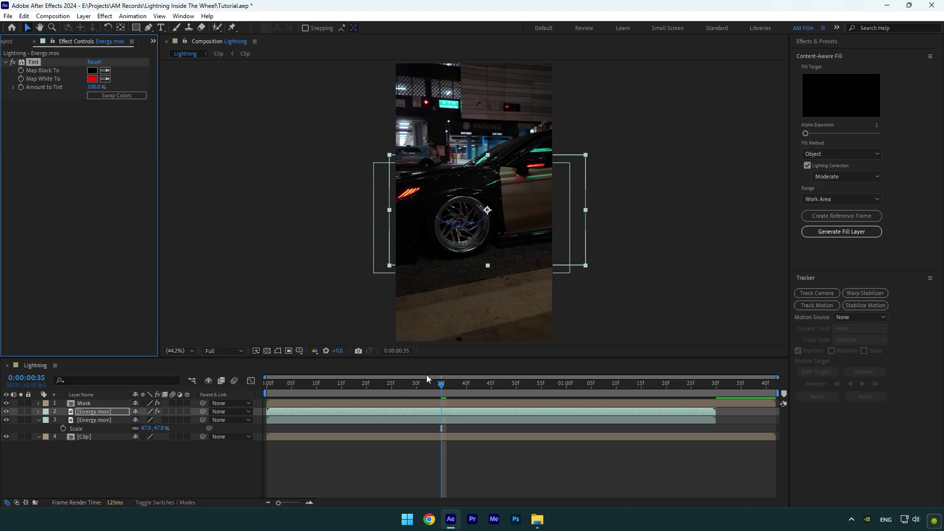
{"action": "left_click", "coordinate": [484, 385]}
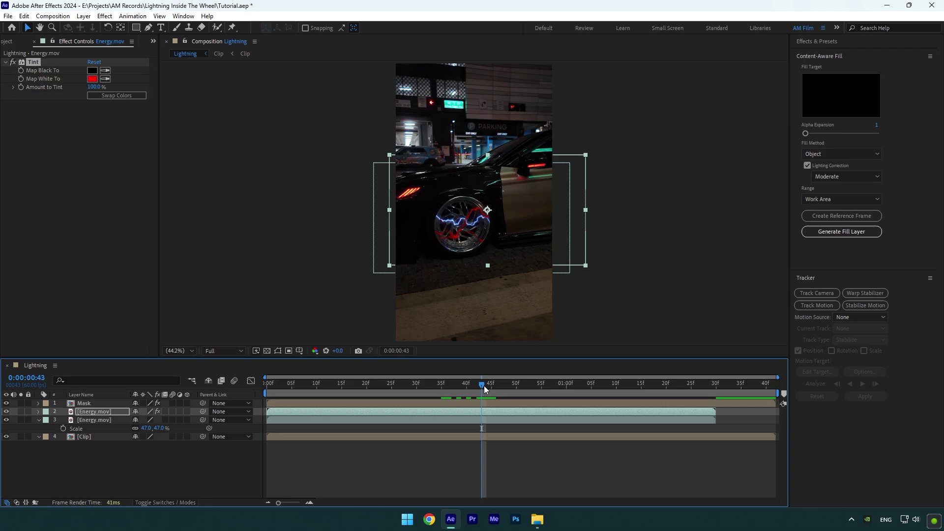
- Apply Deep Glow to one Energy.mov layer and paste it onto the other Energy.mov layer
{"action": "key", "text": "ctrl+space"}
{"action": "type", "text": "deep"}
{"action": "key", "text": "Return"}
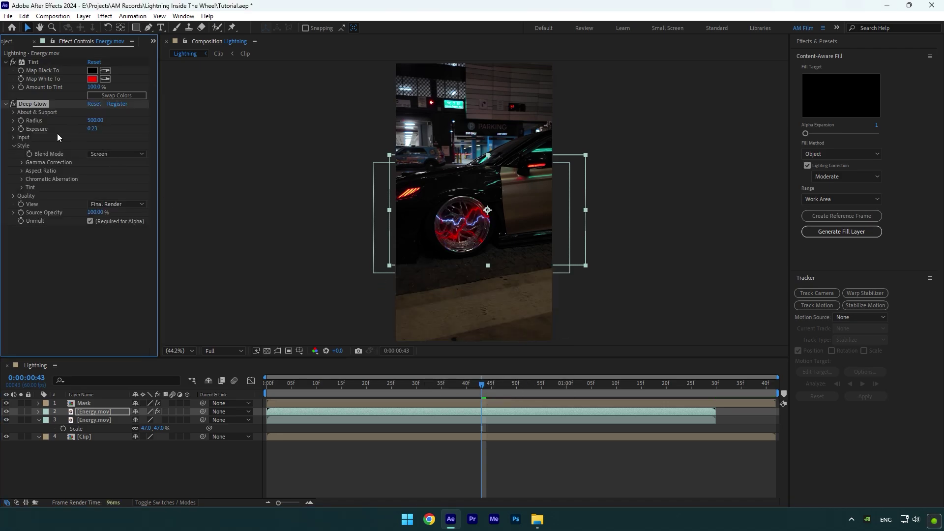
{"action": "left_click", "coordinate": [90, 420]}
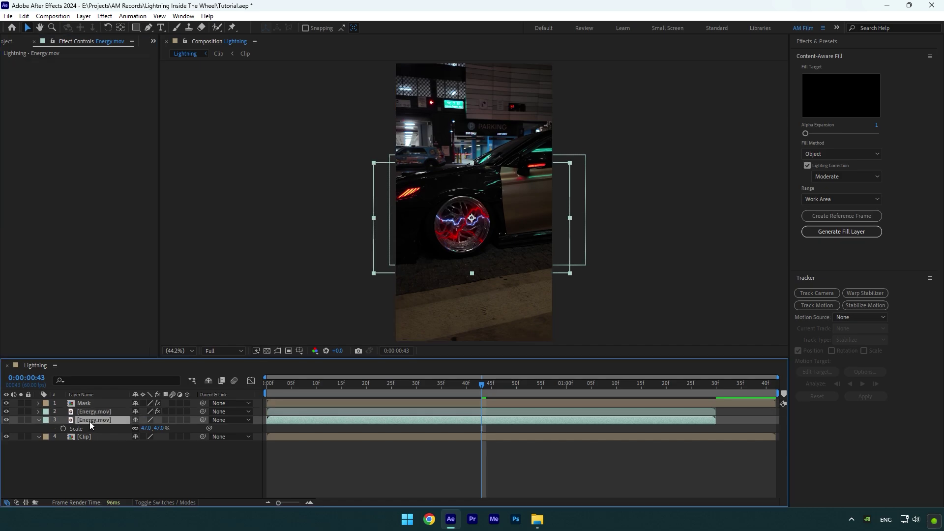
{"action": "key", "text": "ctrl+v"}
{"action": "scroll", "coordinate": [447, 261], "scroll_direction": "up", "scroll_amount": 3}
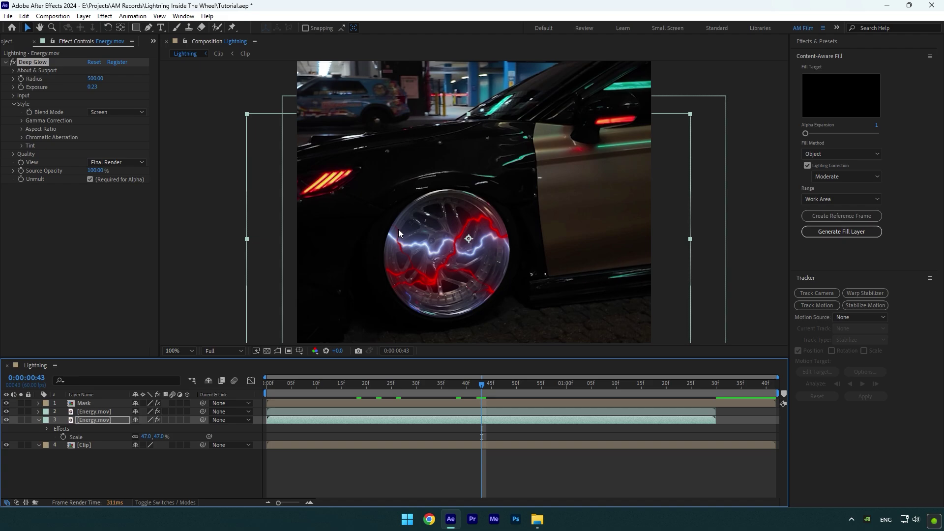
- Set the Mask layer's Mask Feather to 2 pixels
{"action": "left_click", "coordinate": [90, 403]}
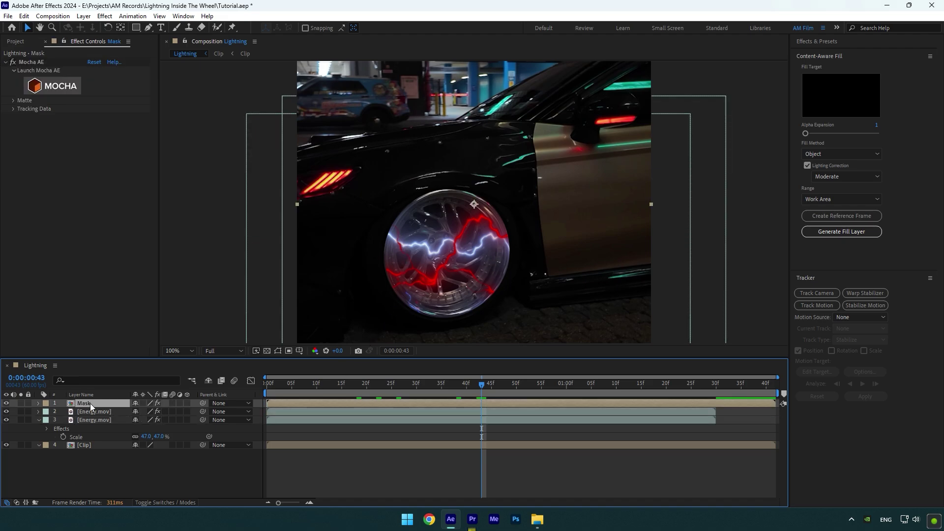
{"action": "key", "text": "f"}
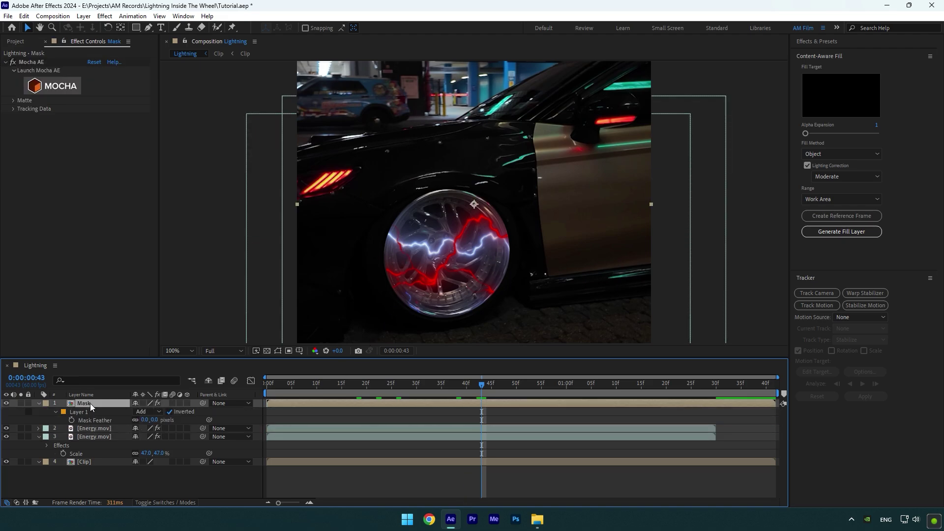
{"action": "left_click", "coordinate": [144, 420]}
{"action": "type", "text": "2"}
{"action": "key", "text": "Return"}
{"action": "key", "text": "space"}
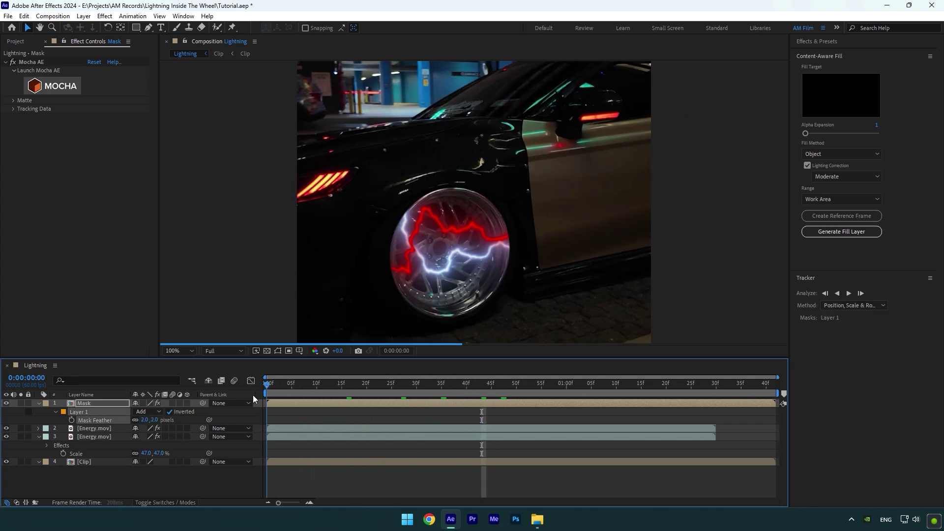
- Set viewer magnification to Fit and play the composition preview
{"action": "left_click", "coordinate": [180, 351]}
{"action": "left_click", "coordinate": [191, 187]}
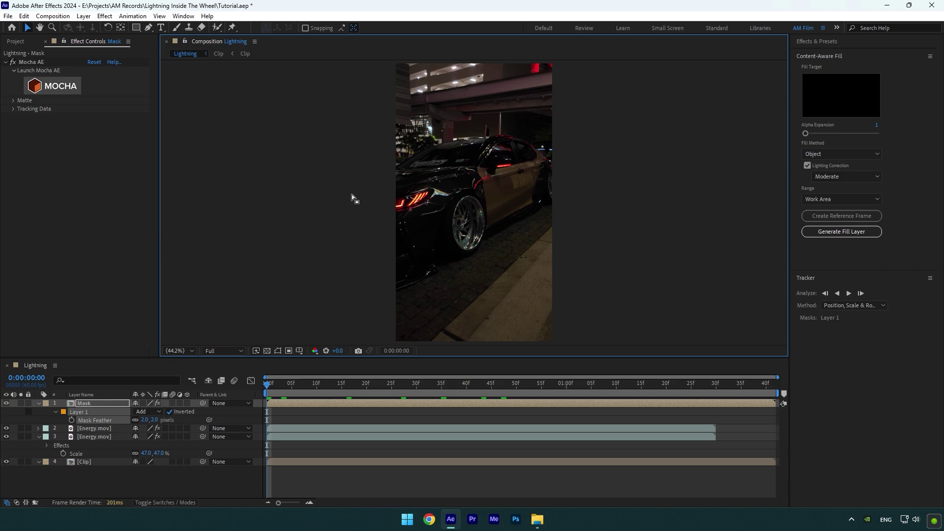
{"action": "key", "text": "space"}
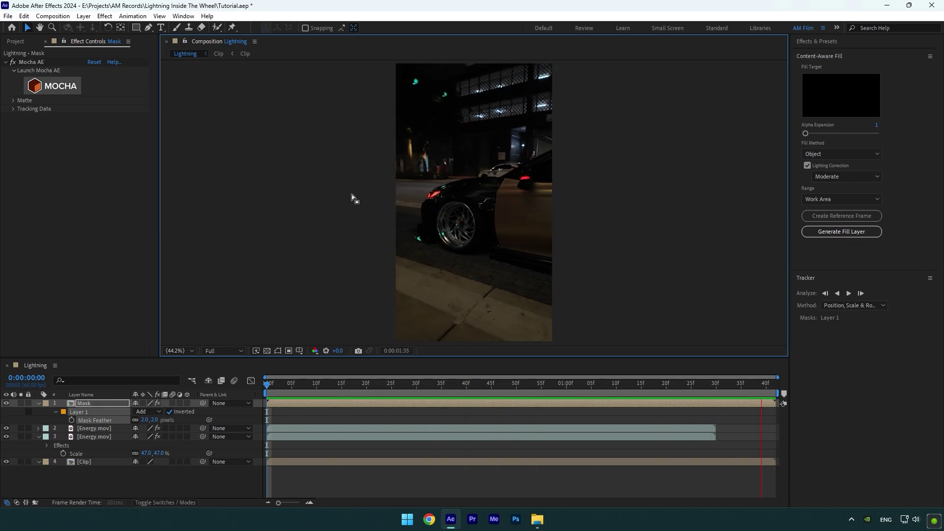
- Shift both Energy.mov layers later so the lightning starts at frame 12, then replay the preview
{"action": "left_click", "coordinate": [284, 428]}
{"action": "left_click", "coordinate": [297, 435], "text": "ctrl"}
{"action": "left_click_drag", "start_coordinate": [288, 428], "coordinate": [344, 428]}
{"action": "key", "text": "Home"}
{"action": "key", "text": "space"}
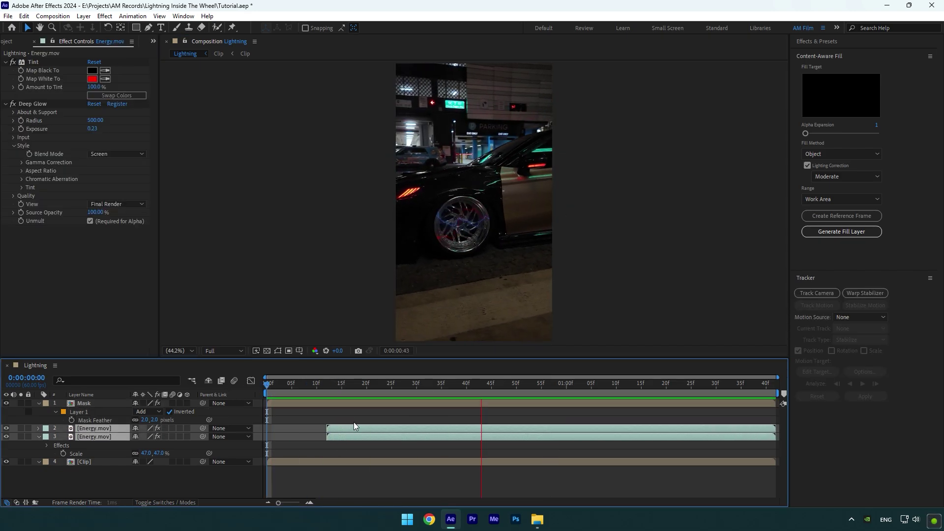
{"action": "left_click_drag", "start_coordinate": [337, 390], "coordinate": [328, 391]}
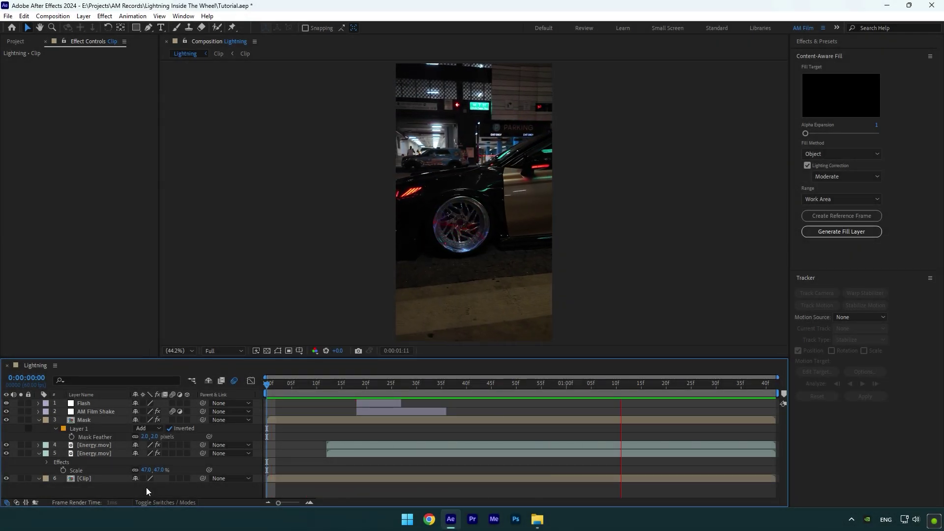
- Duplicate the Mask layer and move the original below both Energy.mov layers
{"action": "left_click", "coordinate": [322, 383]}
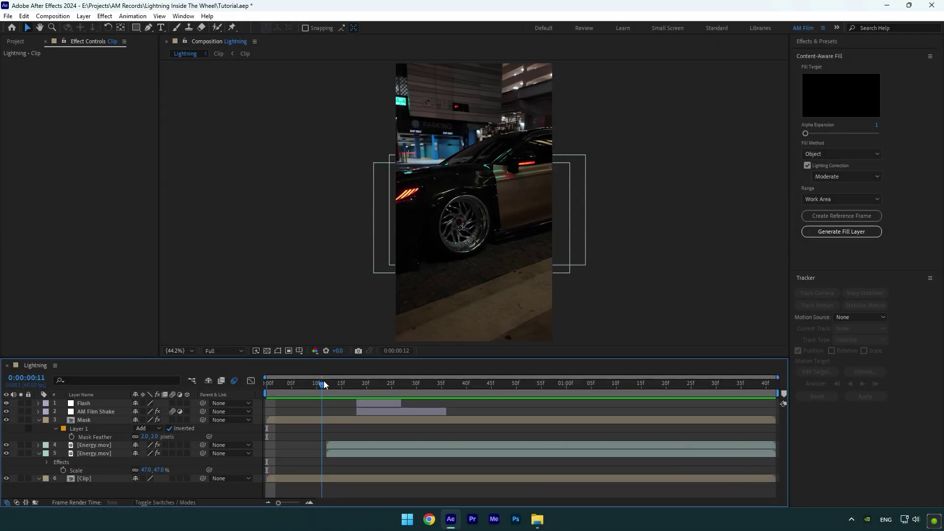
{"action": "left_click_drag", "start_coordinate": [323, 381], "coordinate": [359, 377]}
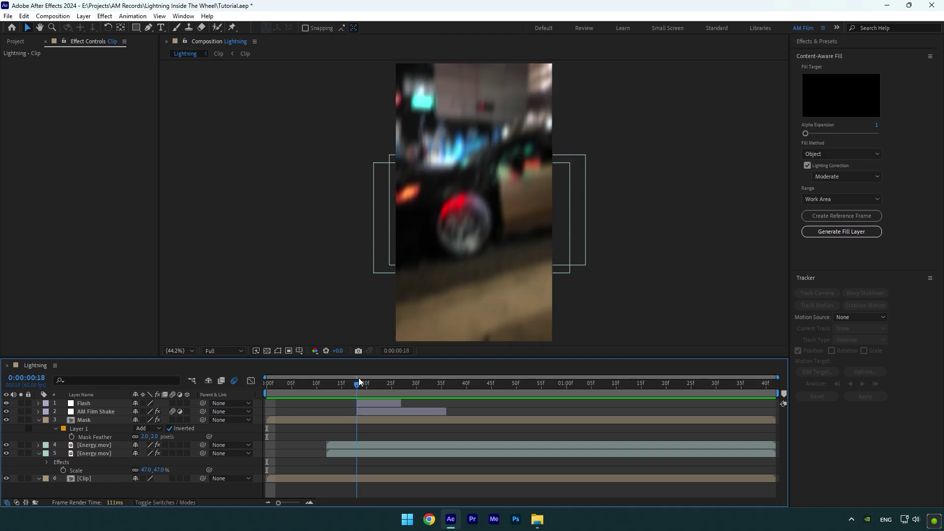
{"action": "left_click", "coordinate": [86, 420]}
{"action": "key", "text": "ctrl+d"}
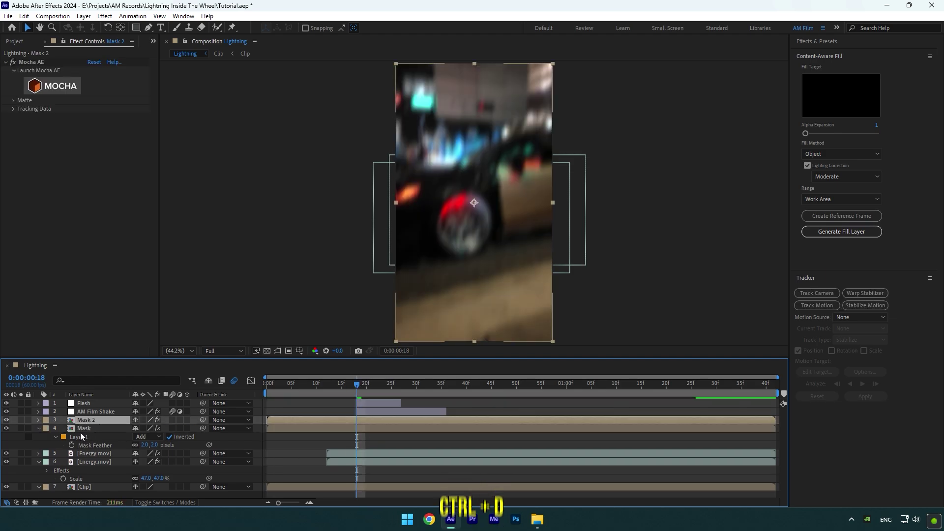
{"action": "left_click", "coordinate": [84, 428]}
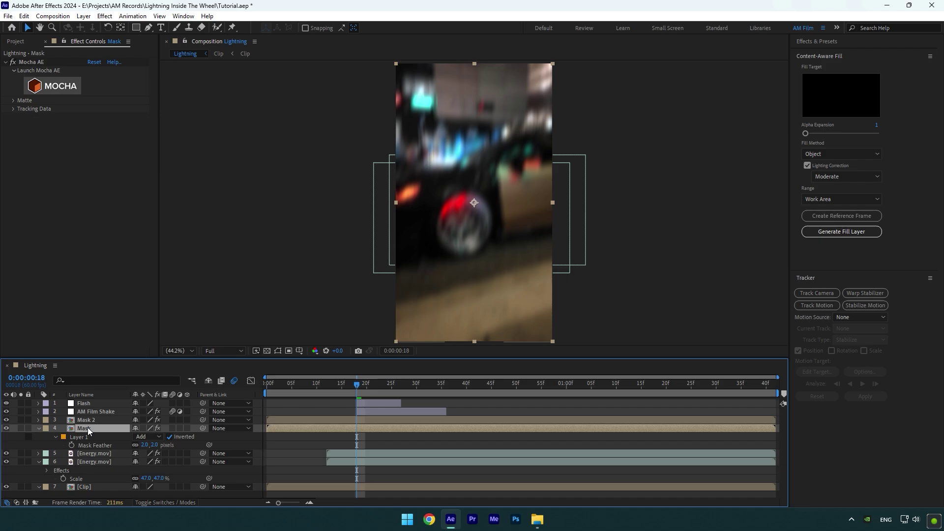
{"action": "left_click_drag", "start_coordinate": [87, 427], "coordinate": [90, 475]}
- Rename the original to 'Wheel only', uncheck Inverted on its mask, and solo it
{"action": "right_click", "coordinate": [95, 461]}
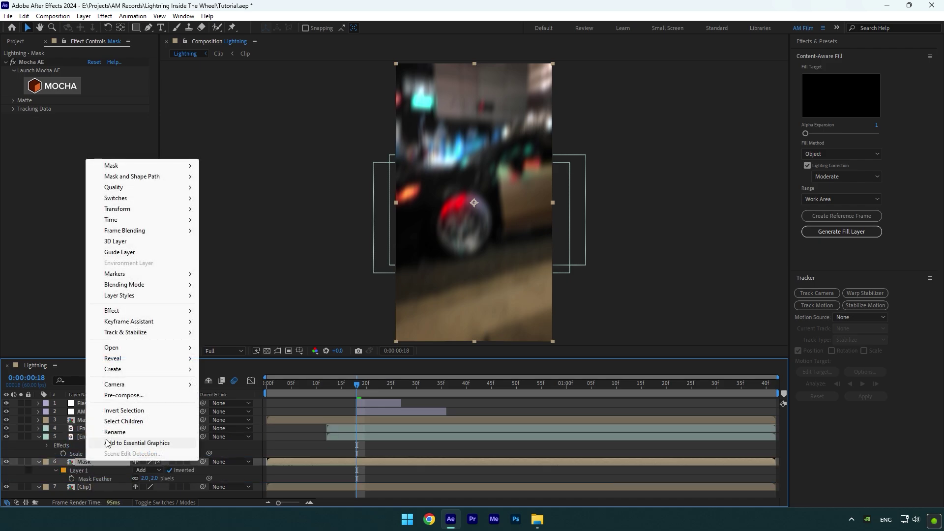
{"action": "left_click", "coordinate": [109, 433]}
{"action": "type", "text": "Wheel only"}
{"action": "key", "text": "Return"}
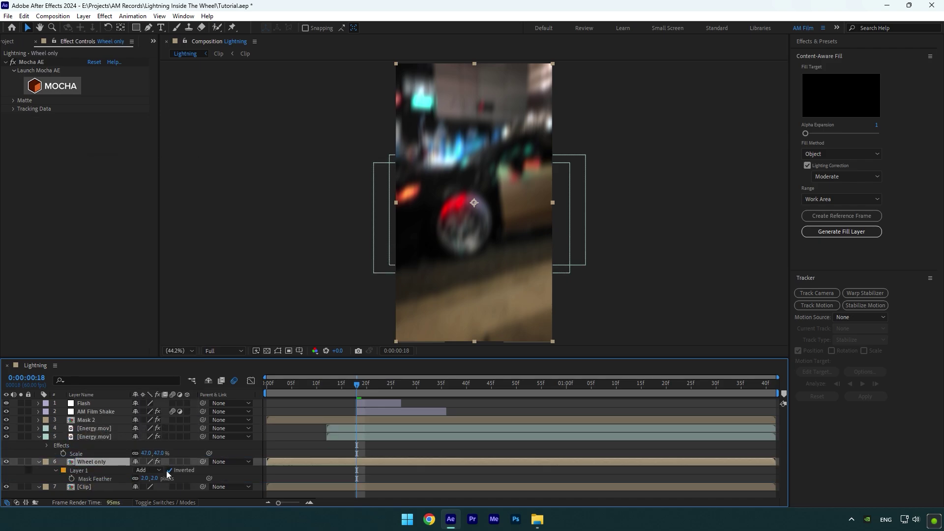
{"action": "left_click", "coordinate": [169, 471]}
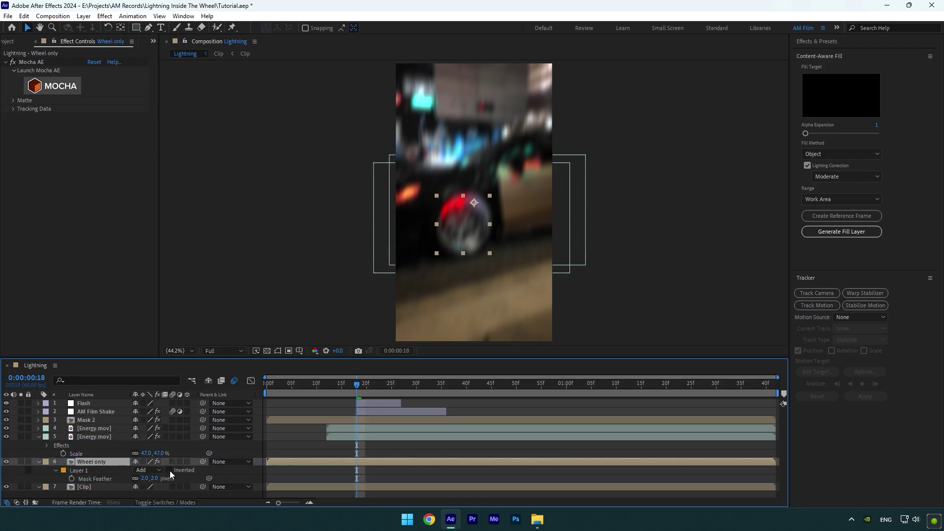
{"action": "left_click", "coordinate": [20, 462]}
{"action": "left_click_drag", "start_coordinate": [421, 391], "coordinate": [358, 389]}
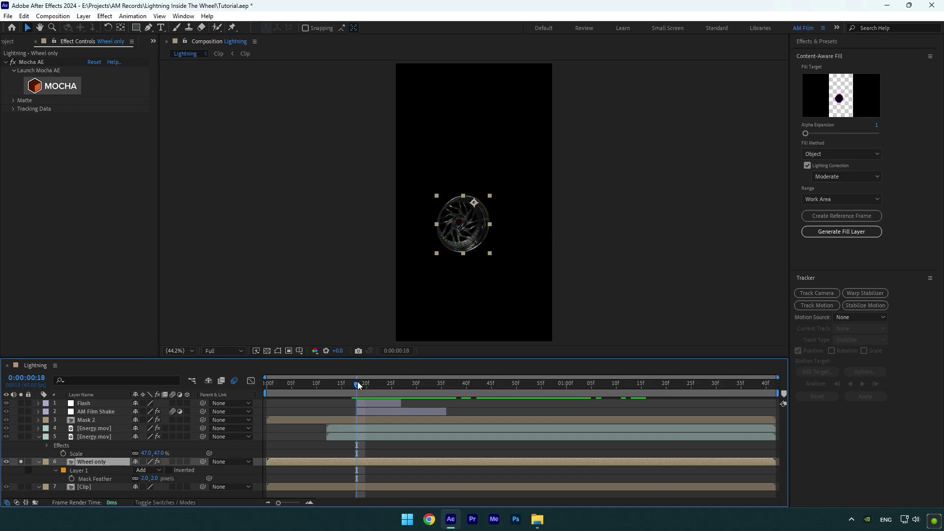
- Apply CC Radial Blur to Wheel only, center it on the hub, and keyframe Center
{"action": "key", "text": "ctrl+space"}
{"action": "type", "text": "cc r"}
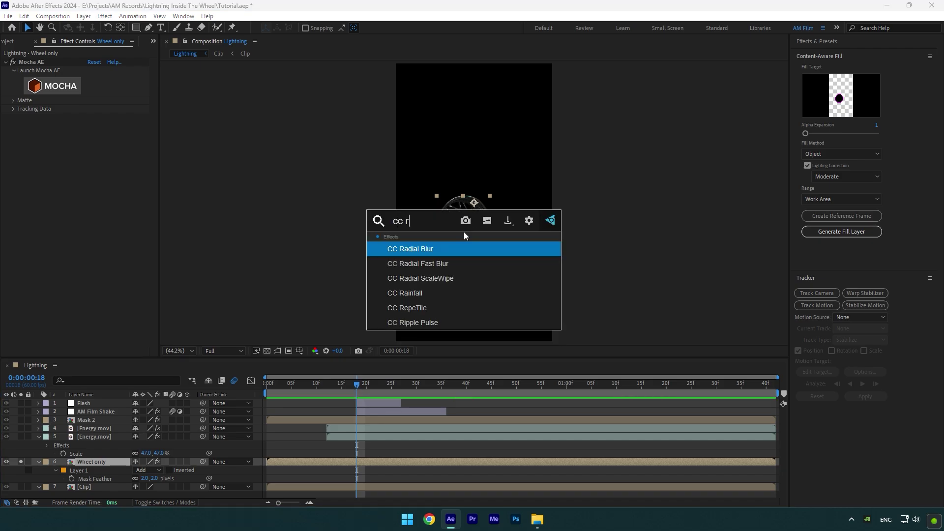
{"action": "type", "text": "ad"}
{"action": "key", "text": "Return"}
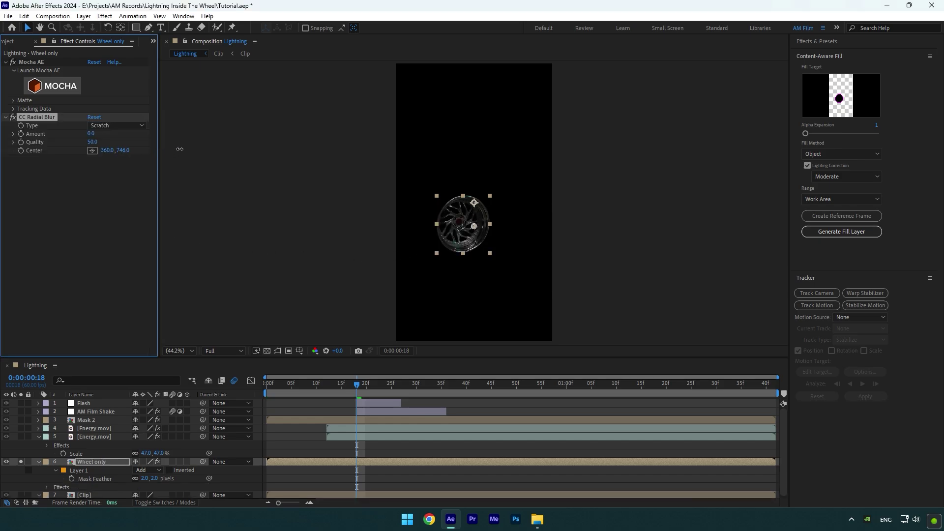
{"action": "left_click_drag", "start_coordinate": [473, 231], "coordinate": [458, 227]}
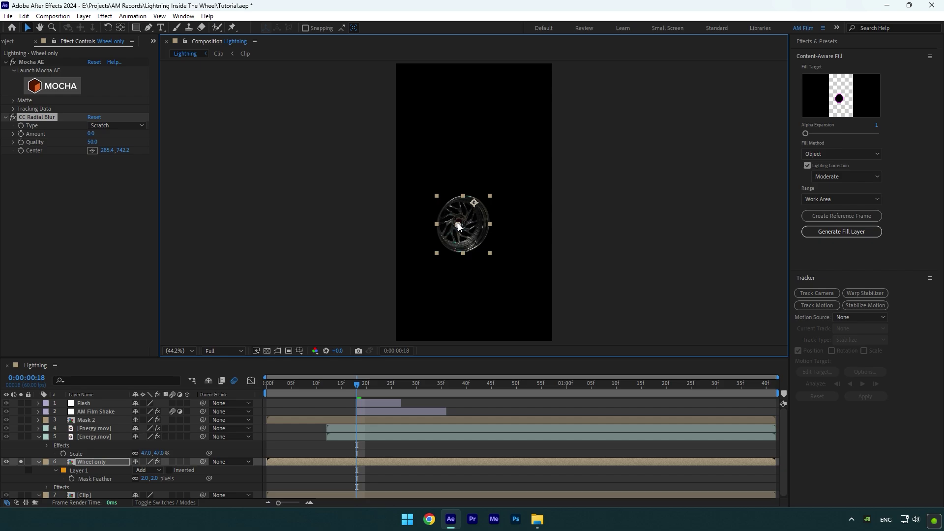
{"action": "left_click", "coordinate": [21, 152]}
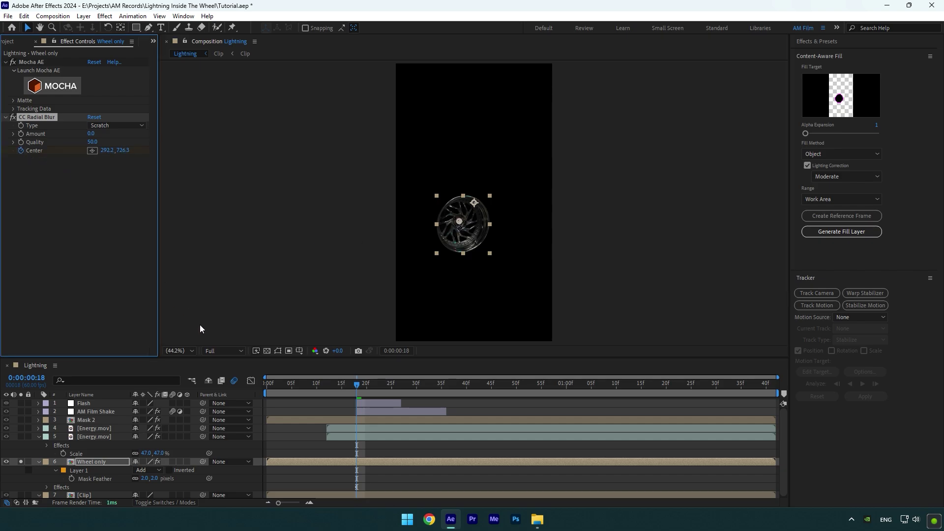
- Re-center the radial blur on the hub at the last frame, 0:00:01:41
{"action": "left_click_drag", "start_coordinate": [357, 382], "coordinate": [771, 352]}
{"action": "scroll", "coordinate": [517, 291], "scroll_direction": "up", "scroll_amount": 3}
{"action": "left_click_drag", "start_coordinate": [441, 247], "coordinate": [447, 252]}
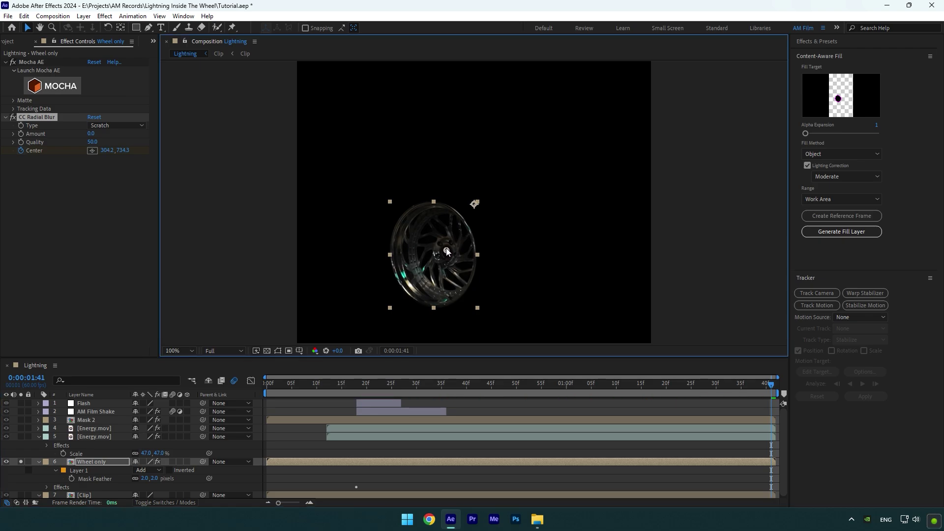
{"action": "left_click_drag", "start_coordinate": [772, 381], "coordinate": [359, 388]}
{"action": "key", "text": "ctrl+z"}
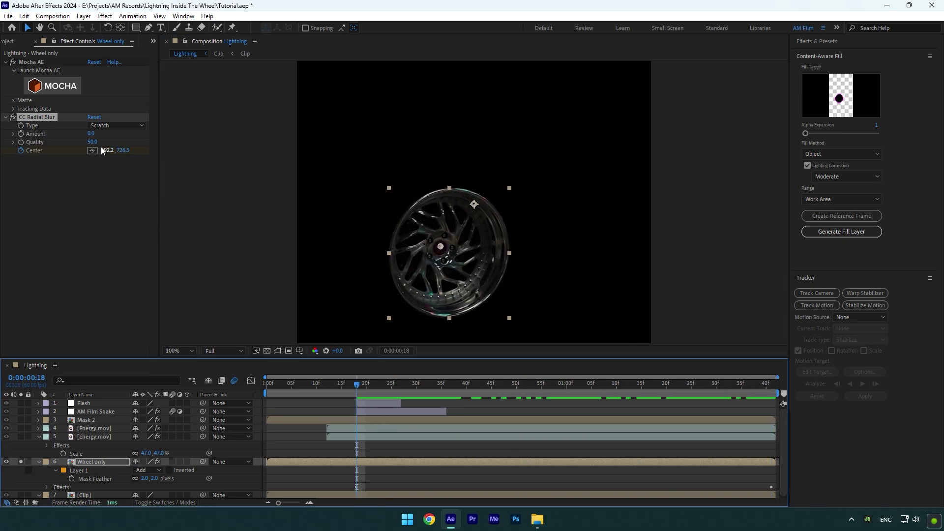
- Switch the wheel's CC Radial Blur to Rotate type, preview it, and set Amount to -14
{"action": "left_click", "coordinate": [113, 126]}
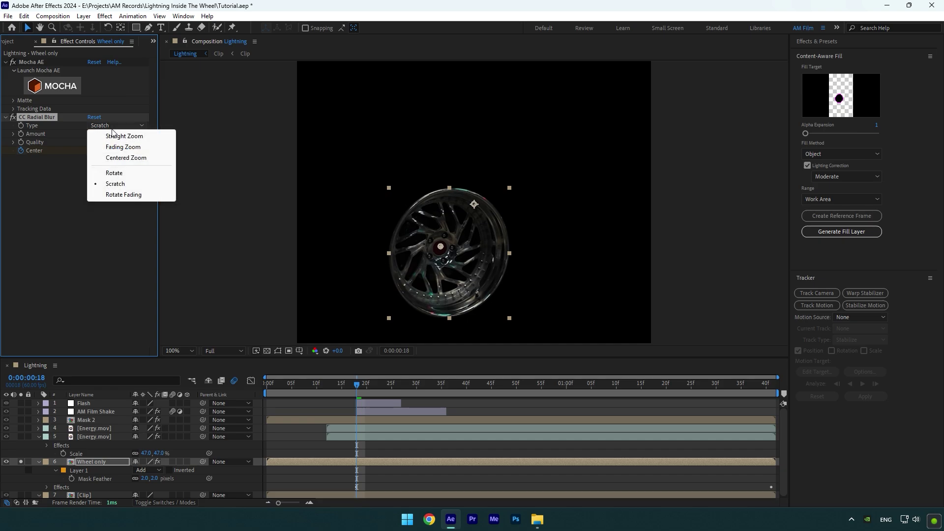
{"action": "left_click", "coordinate": [116, 173]}
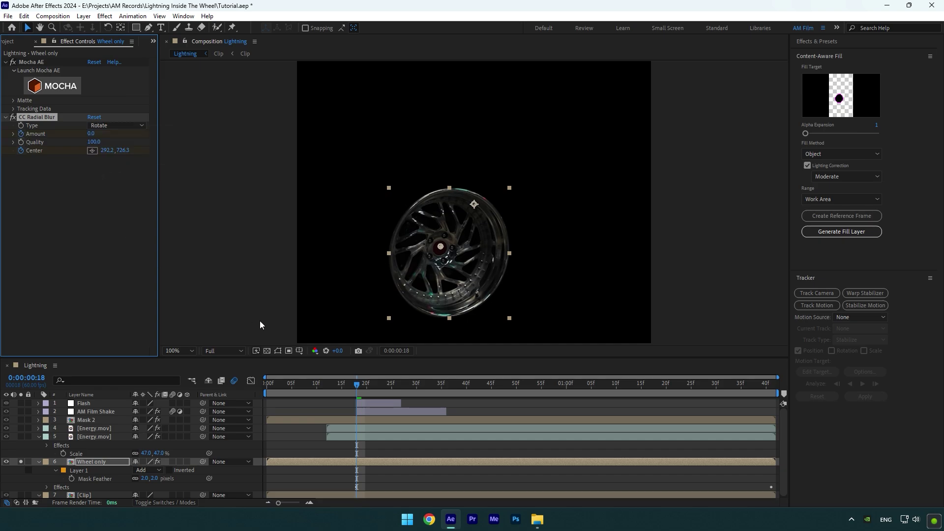
{"action": "key", "text": "space"}
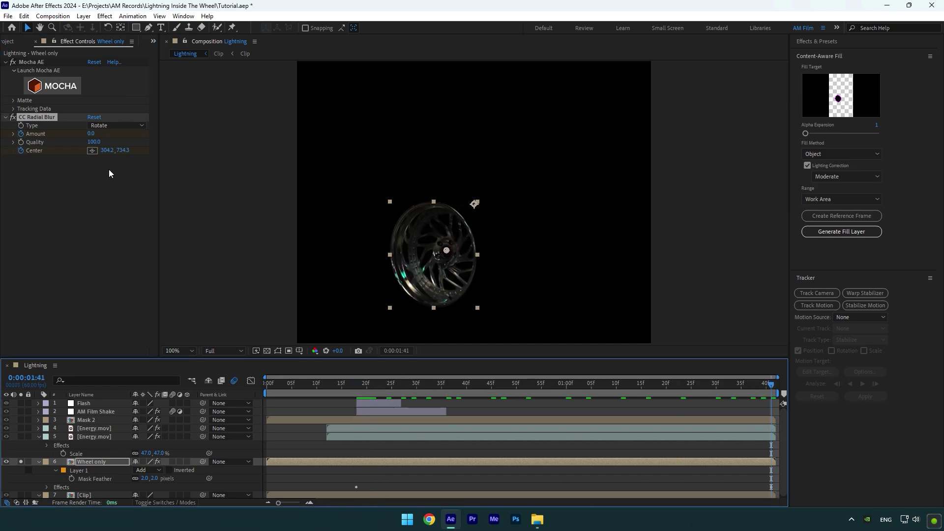
{"action": "left_click_drag", "start_coordinate": [92, 134], "coordinate": [86, 133]}
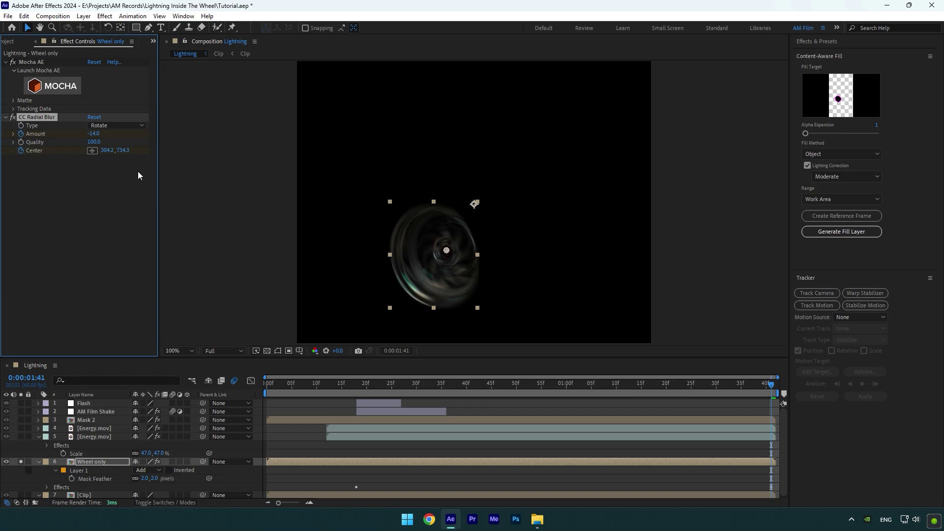
- Unsolo Wheel only, return the playhead to 0, fit the viewer up to 100%, and play the preview
{"action": "left_click", "coordinate": [20, 462]}
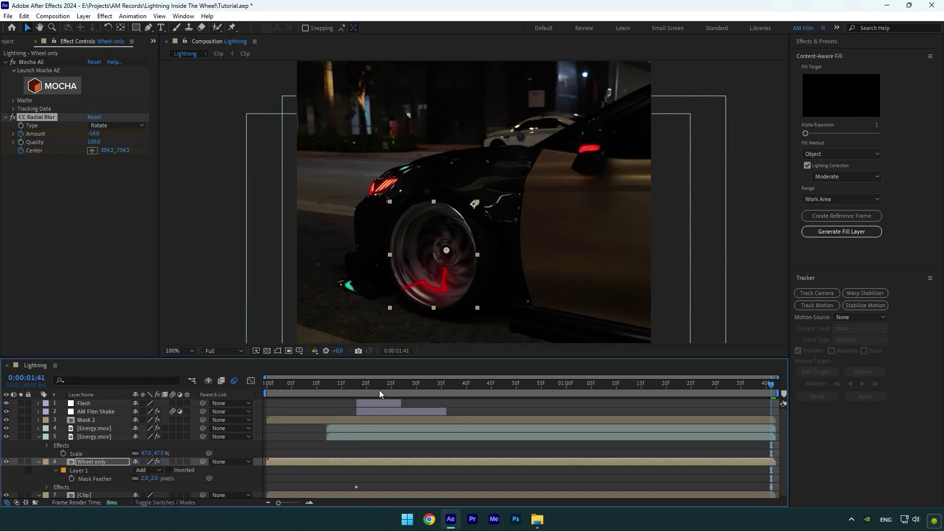
{"action": "left_click_drag", "start_coordinate": [389, 391], "coordinate": [215, 394]}
{"action": "left_click", "coordinate": [180, 351]}
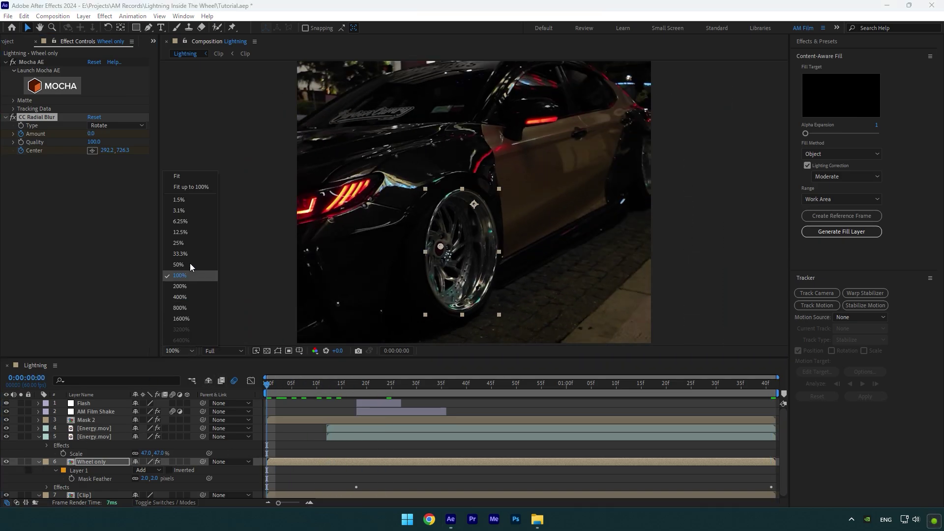
{"action": "left_click", "coordinate": [181, 187]}
{"action": "key", "text": "space"}
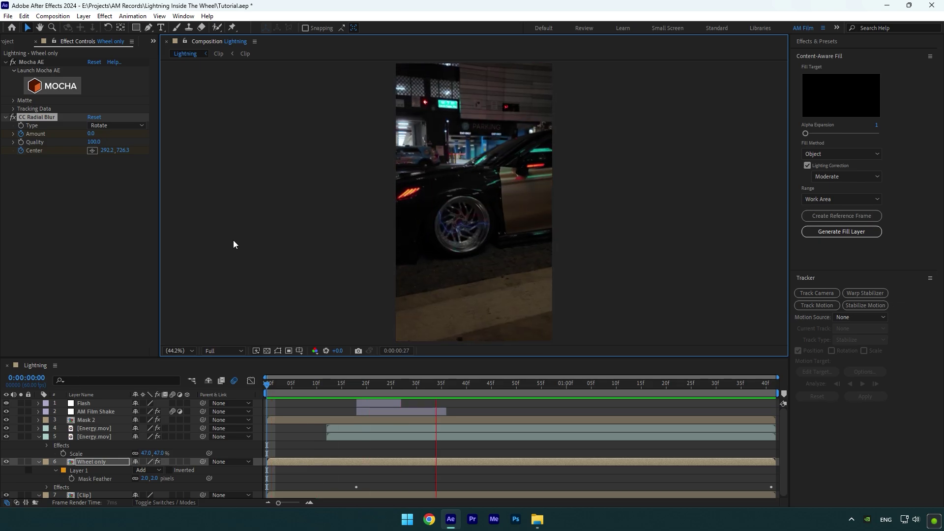